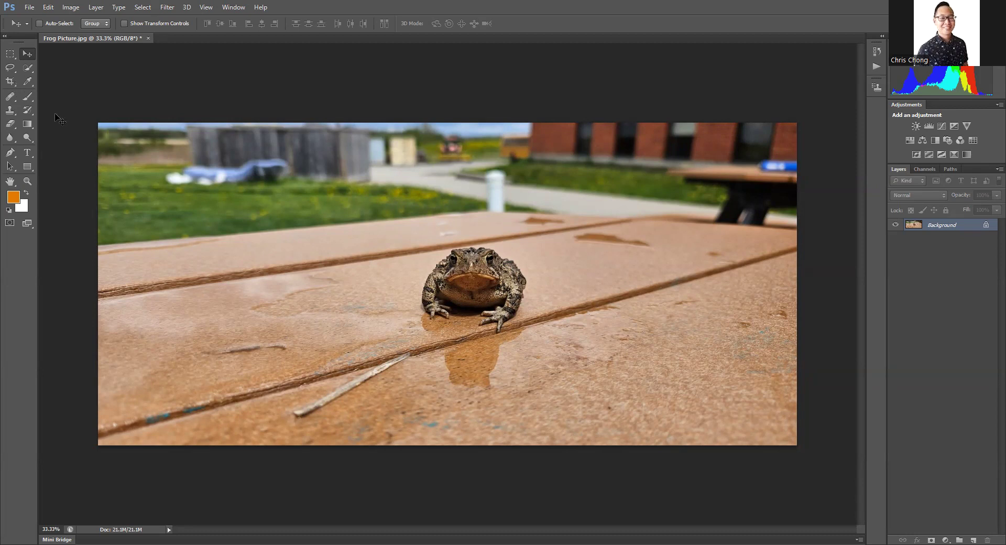
# Start a crop of the whole frog photo using the Crop tool with the Rule of Thirds overlay.
pyautogui.press('c')
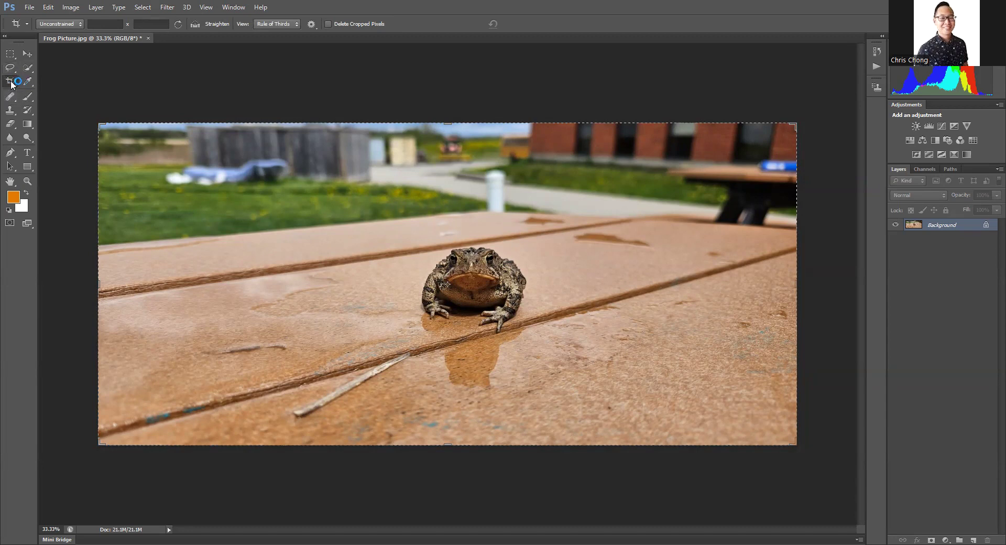
pyautogui.rightClick(11, 83)
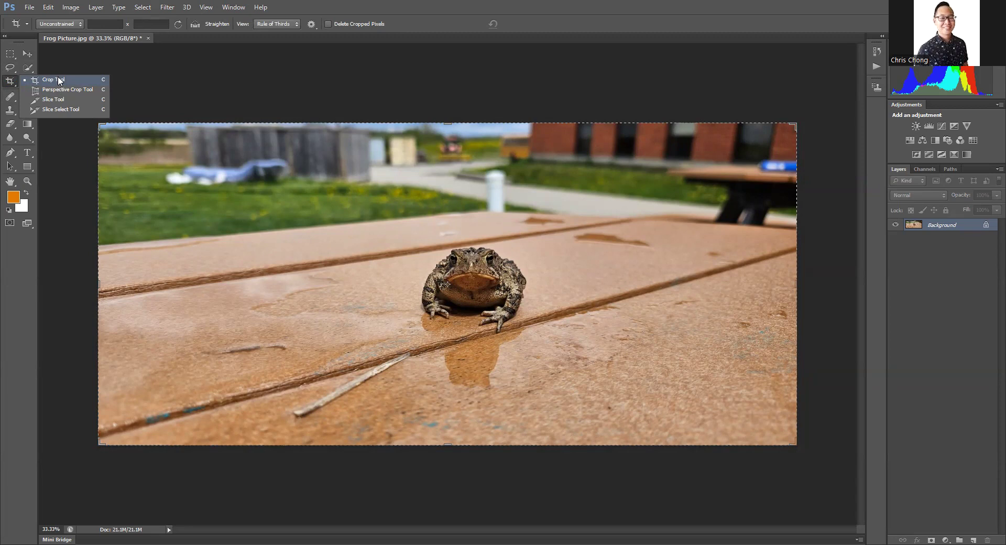
pyautogui.click(169, 77)
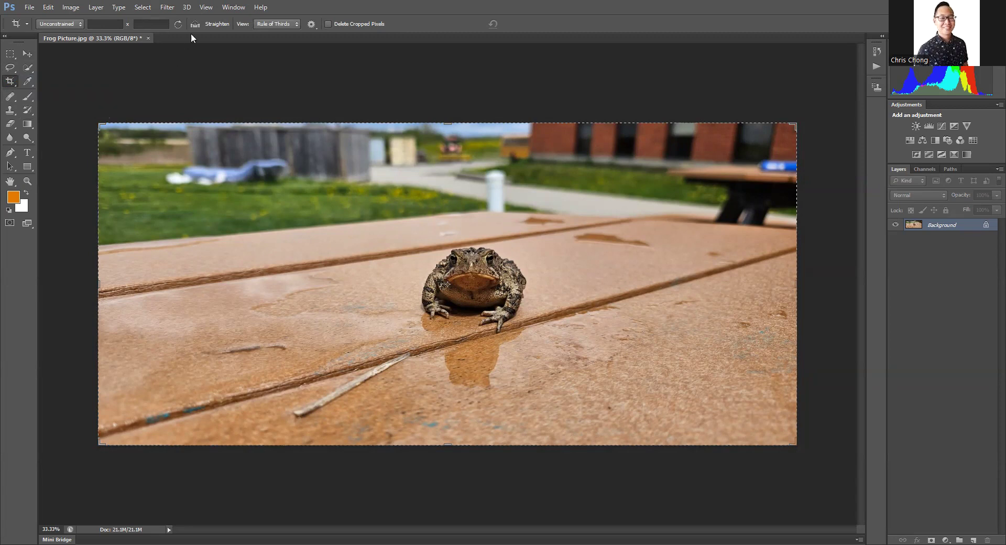
pyautogui.click(320, 134)
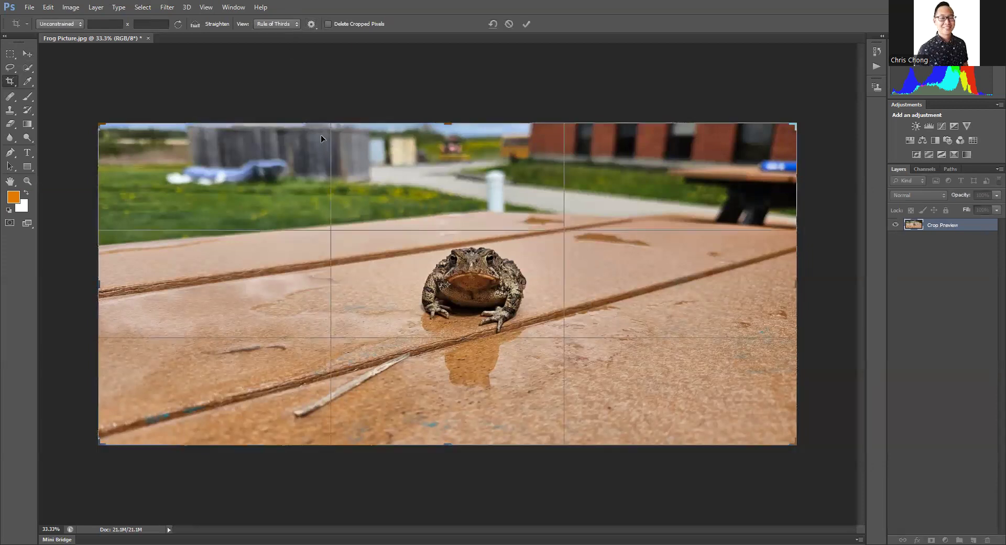
pyautogui.click(289, 24)
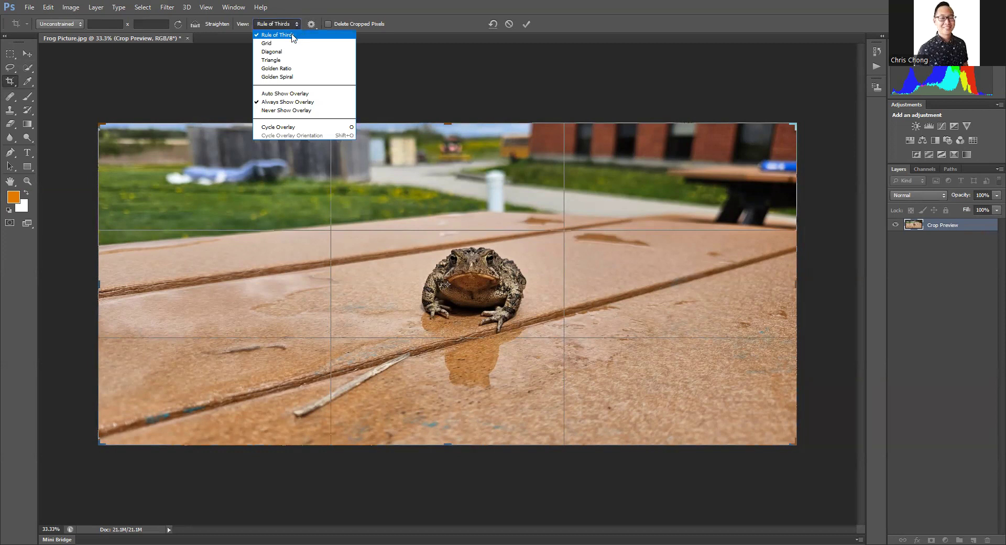
pyautogui.click(292, 35)
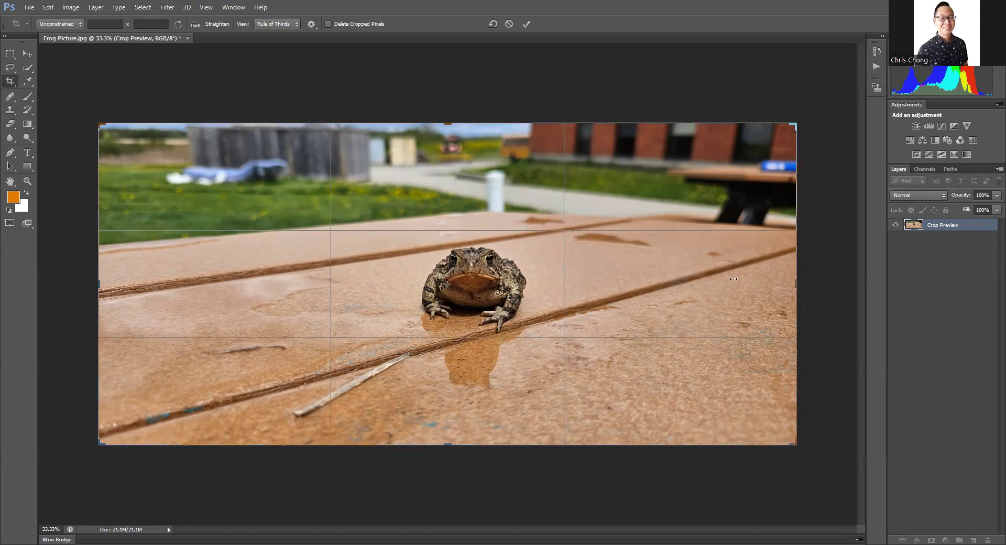
# Trim all four sides of the photo so the frog sits on the right vertical third line, and apply the crop.
pyautogui.moveTo(727, 278); pyautogui.dragTo(727, 279)
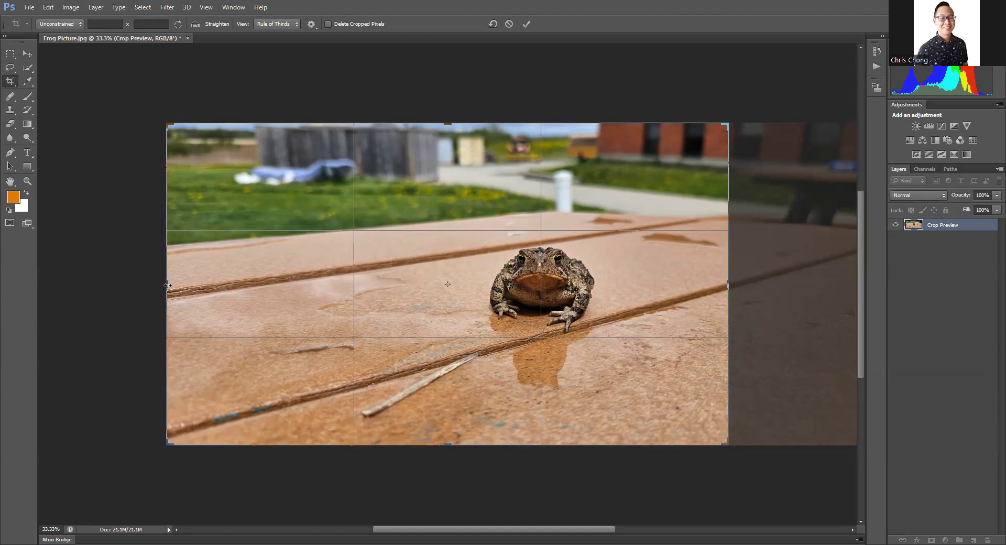
pyautogui.moveTo(168, 285); pyautogui.dragTo(170, 285)
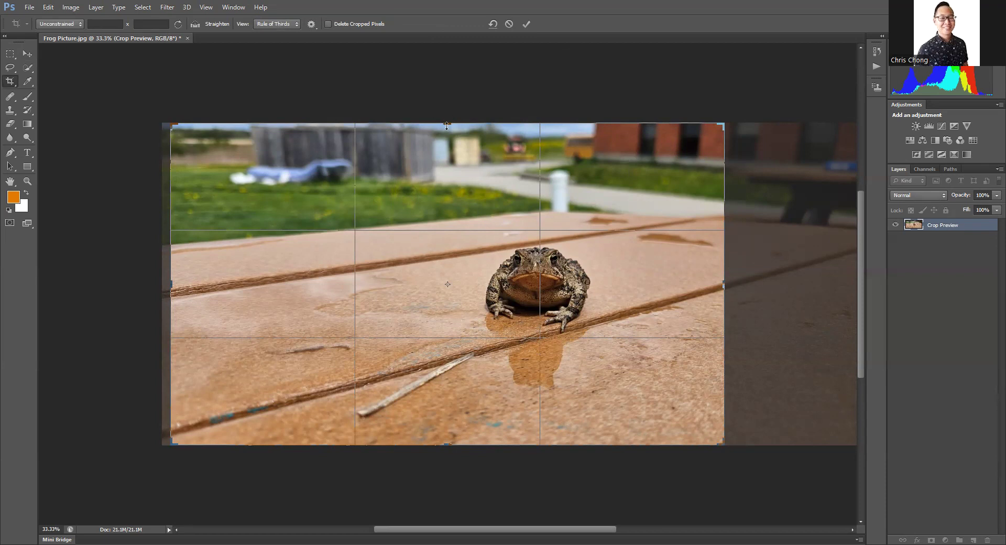
pyautogui.moveTo(446, 127); pyautogui.dragTo(439, 142)
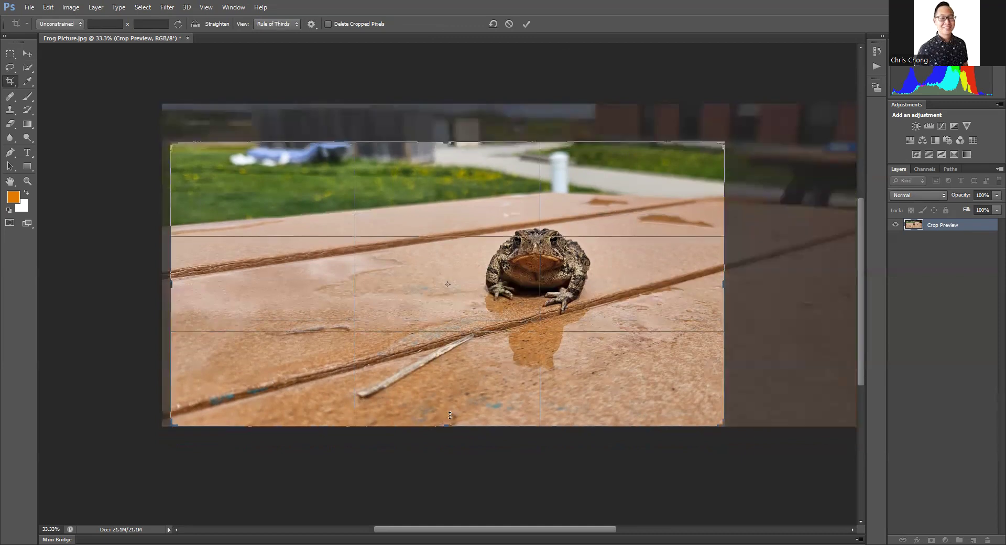
pyautogui.moveTo(452, 390); pyautogui.dragTo(453, 391)
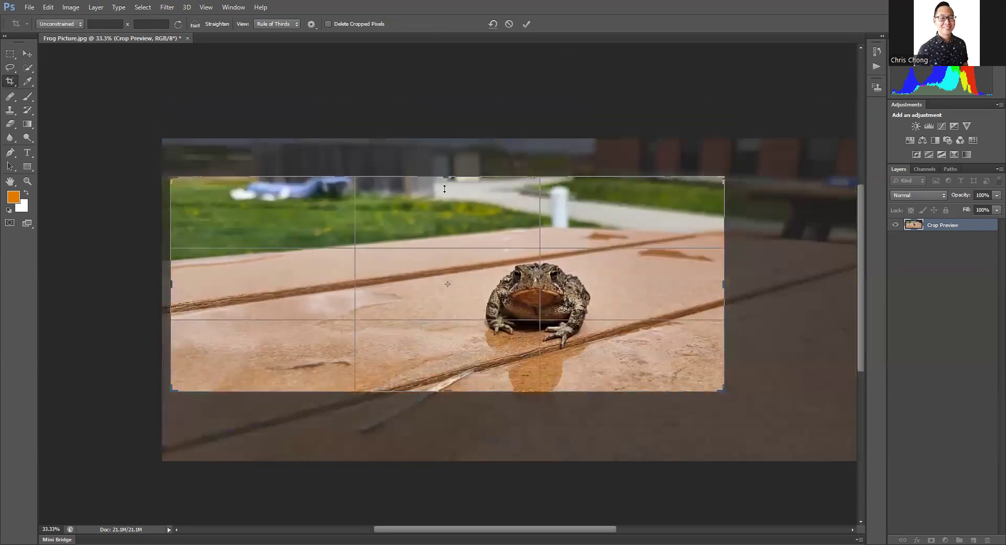
pyautogui.moveTo(445, 189); pyautogui.dragTo(446, 214)
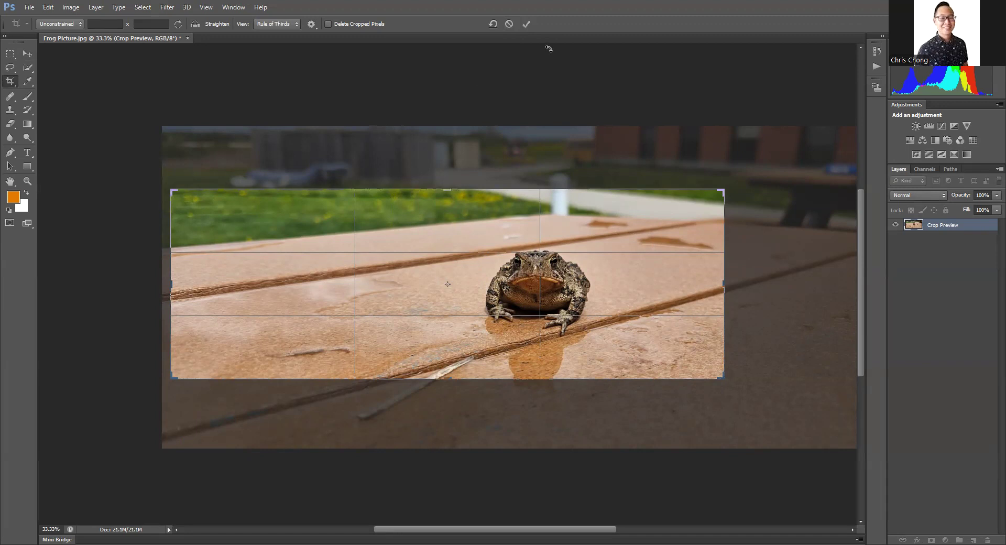
pyautogui.click(525, 22)
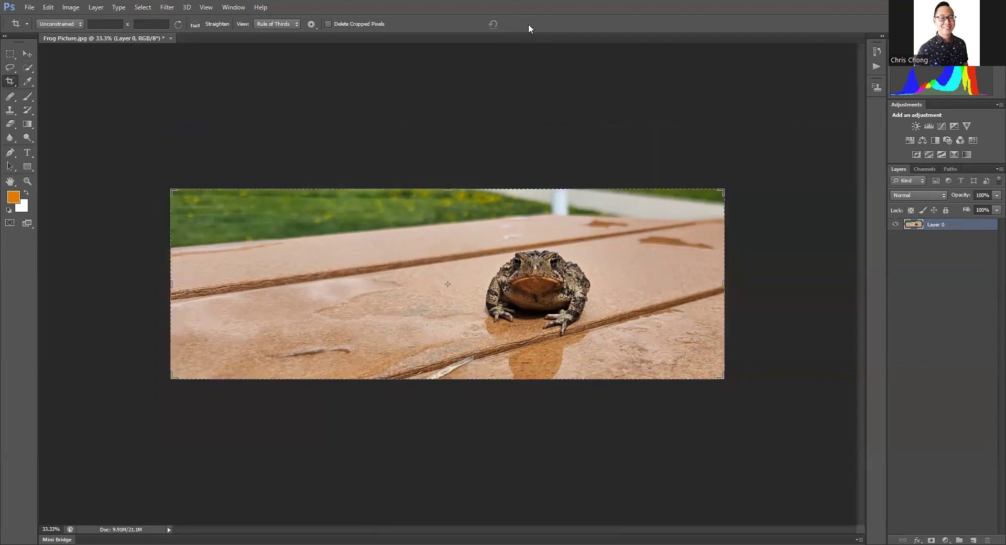
# Bring back the crop preview to check the retained area outside the frame, and reapply the same crop.
pyautogui.click(501, 119)
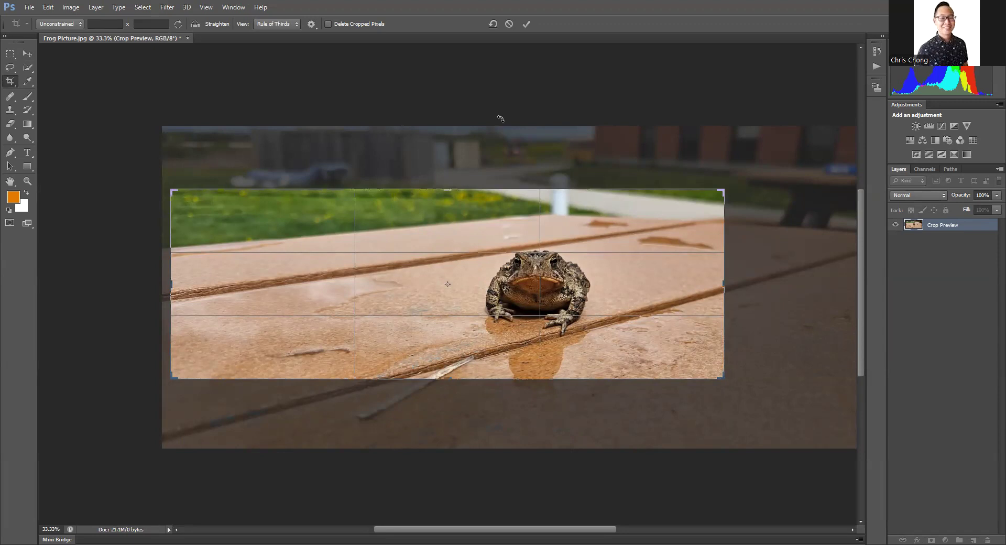
pyautogui.click(526, 24)
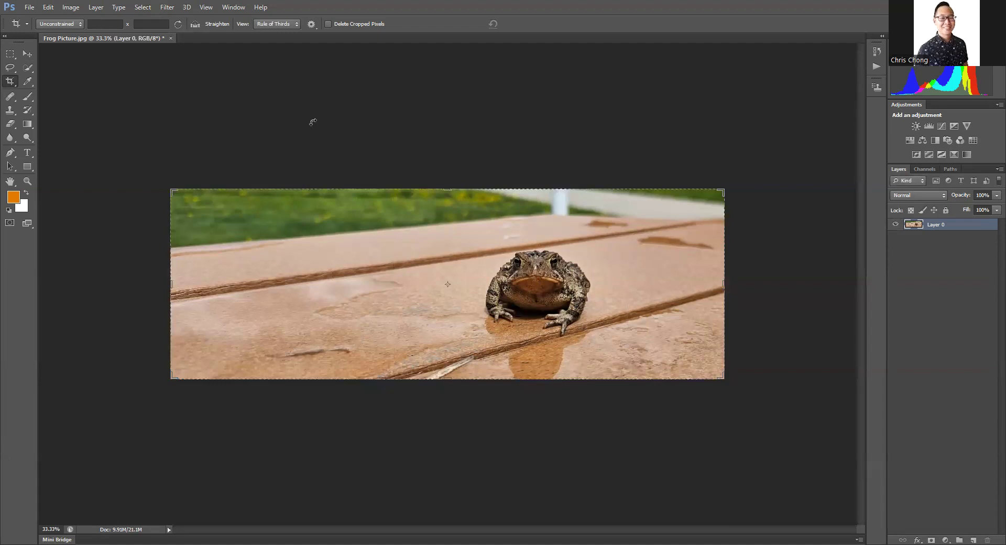
pyautogui.click(174, 110)
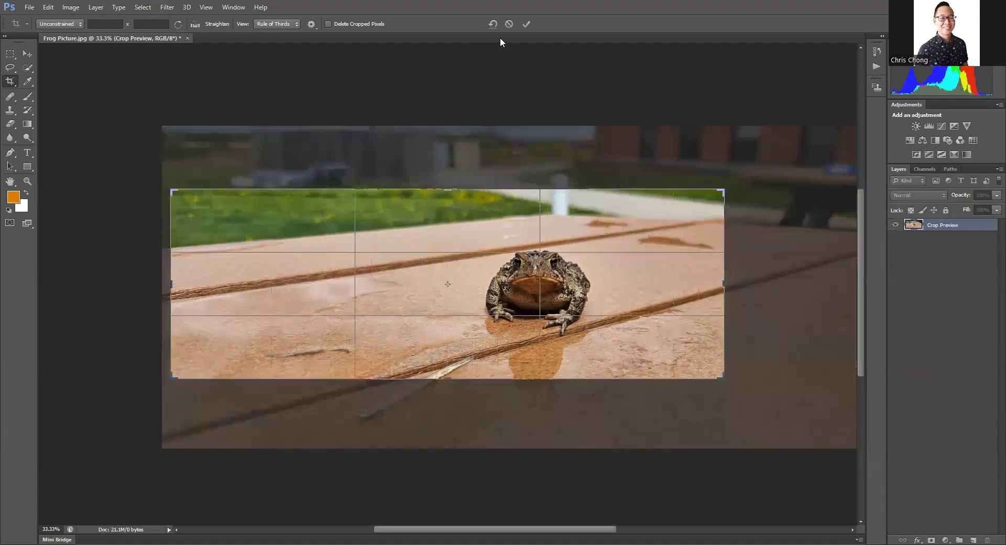
pyautogui.click(527, 24)
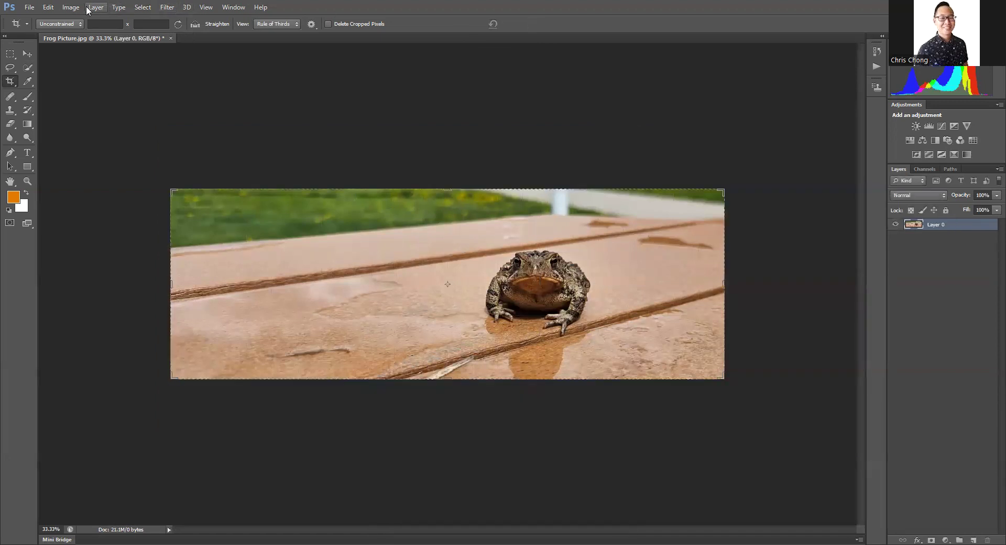
# Add a Levels adjustment layer, lowering the white input level to about 223 and raising the black input level to about 22.
pyautogui.click(88, 7)
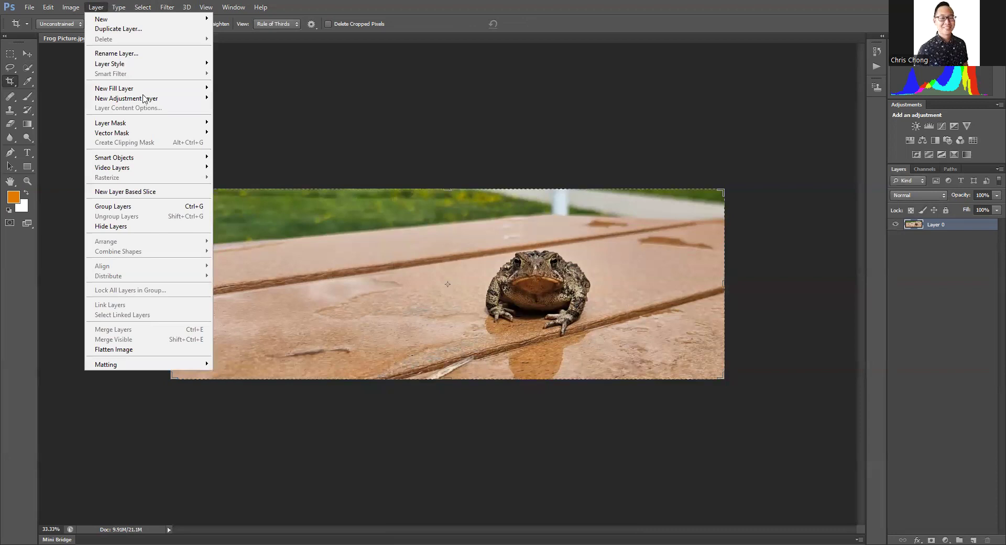
pyautogui.moveTo(144, 99)
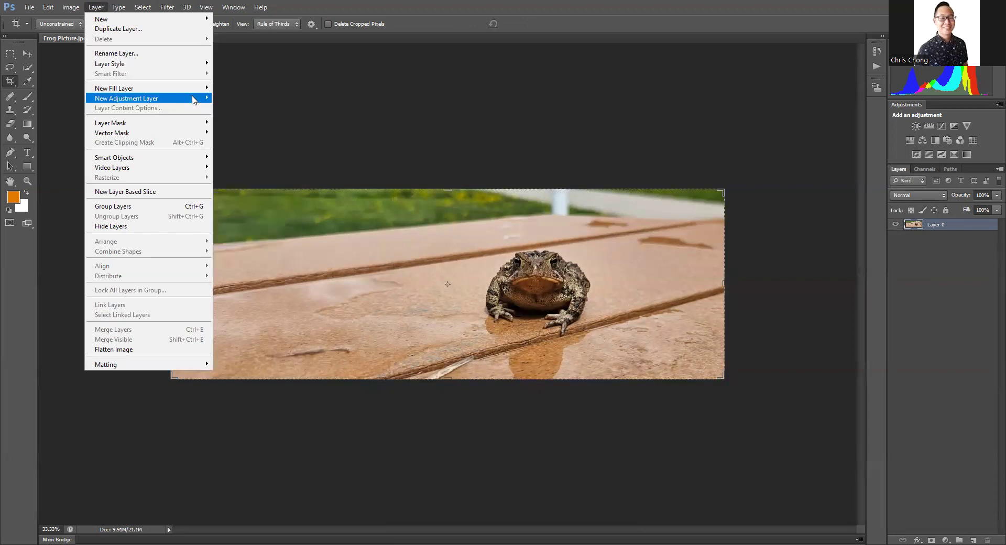
pyautogui.click(252, 108)
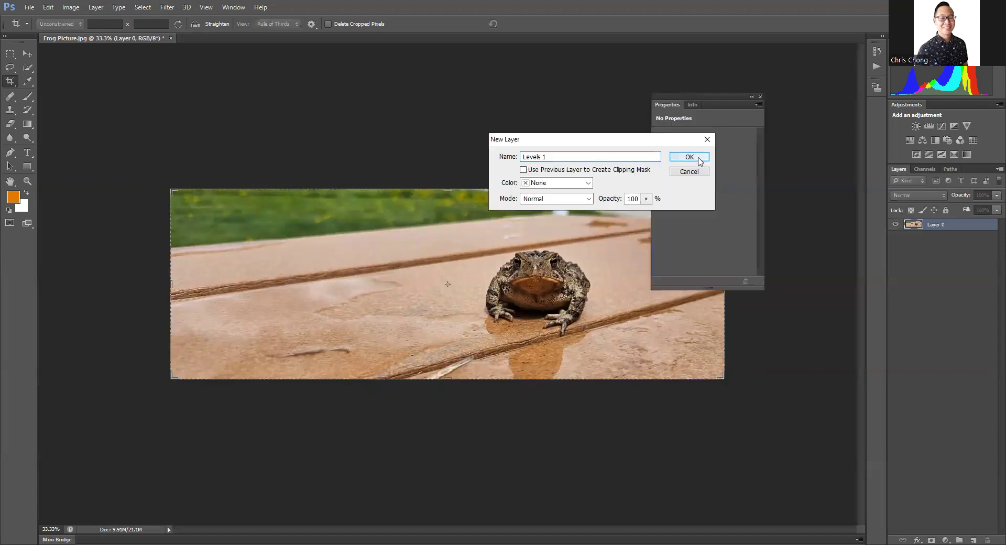
pyautogui.click(690, 157)
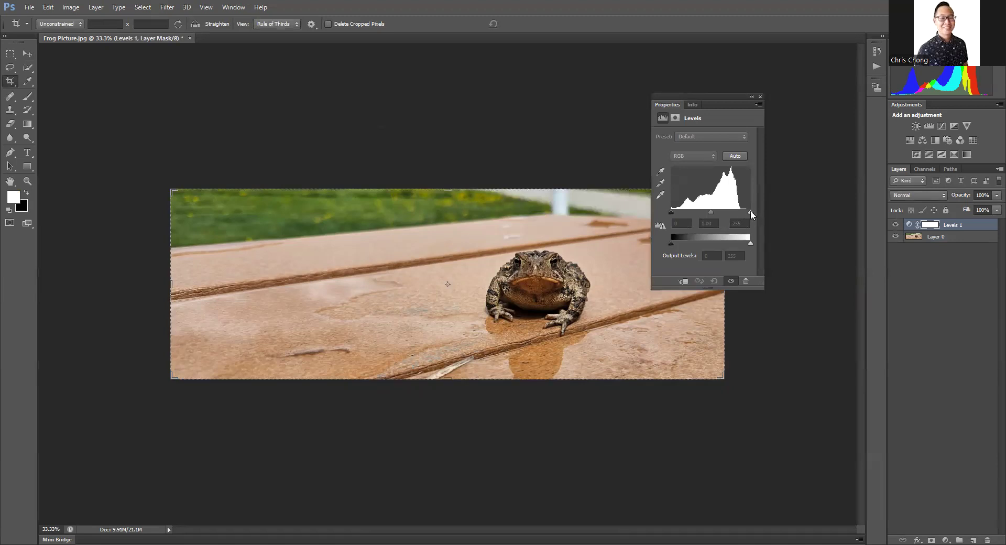
pyautogui.moveTo(751, 212); pyautogui.dragTo(740, 211)
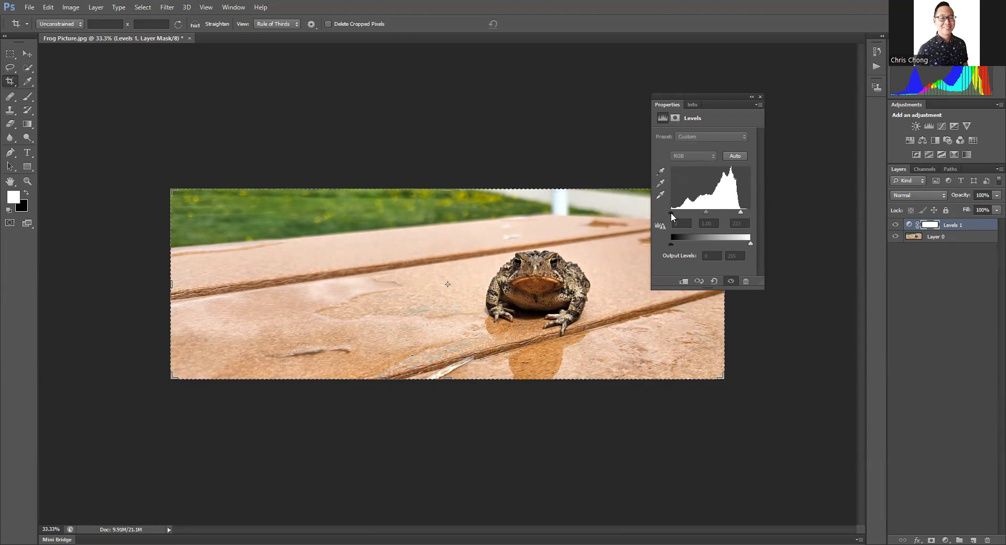
pyautogui.moveTo(672, 214); pyautogui.dragTo(677, 213)
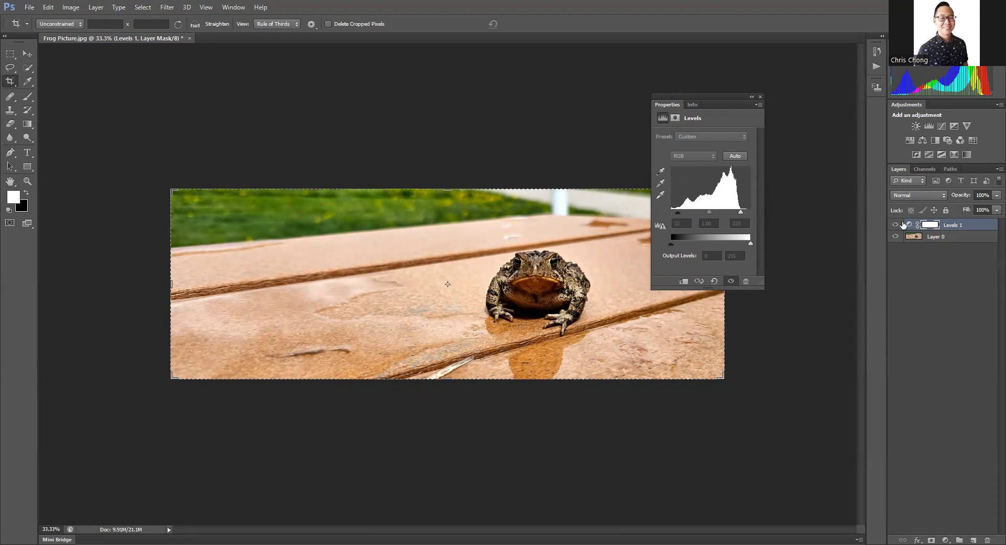
# Toggle the Levels 1 layer's visibility repeatedly to compare the photo before and after the adjustment, leaving it visible.
pyautogui.click(897, 225)
pyautogui.click(896, 225)
pyautogui.click(897, 225)
pyautogui.click(897, 226)
pyautogui.click(896, 226)
pyautogui.click(897, 225)
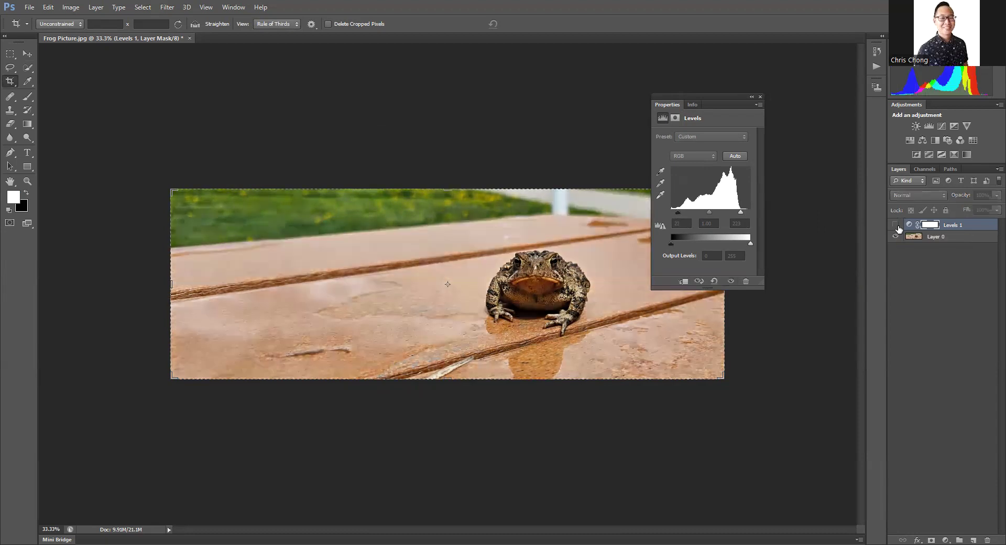
pyautogui.click(896, 225)
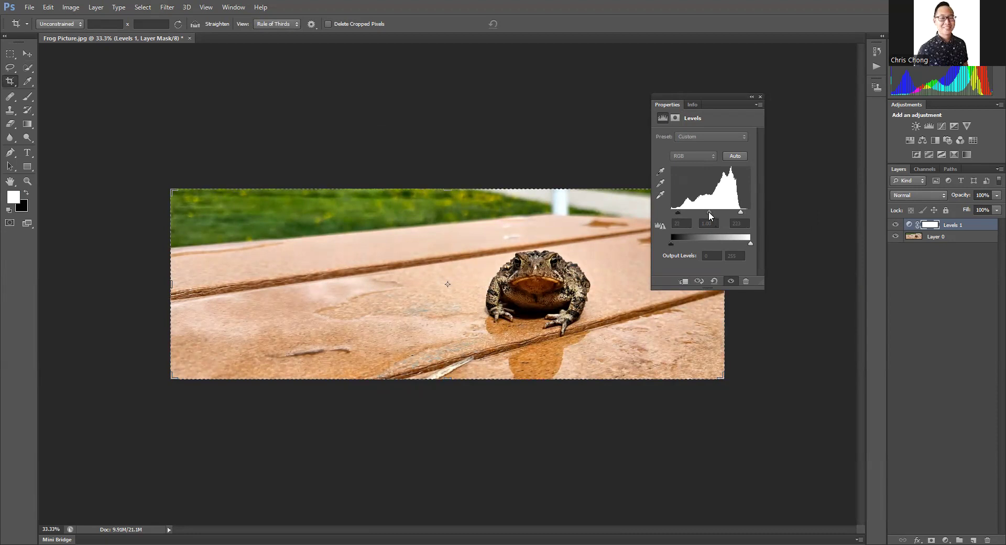
# Try brightening the midtones slightly in the Levels adjustment and compare the photo with and without the layer.
pyautogui.moveTo(709, 215); pyautogui.dragTo(708, 215)
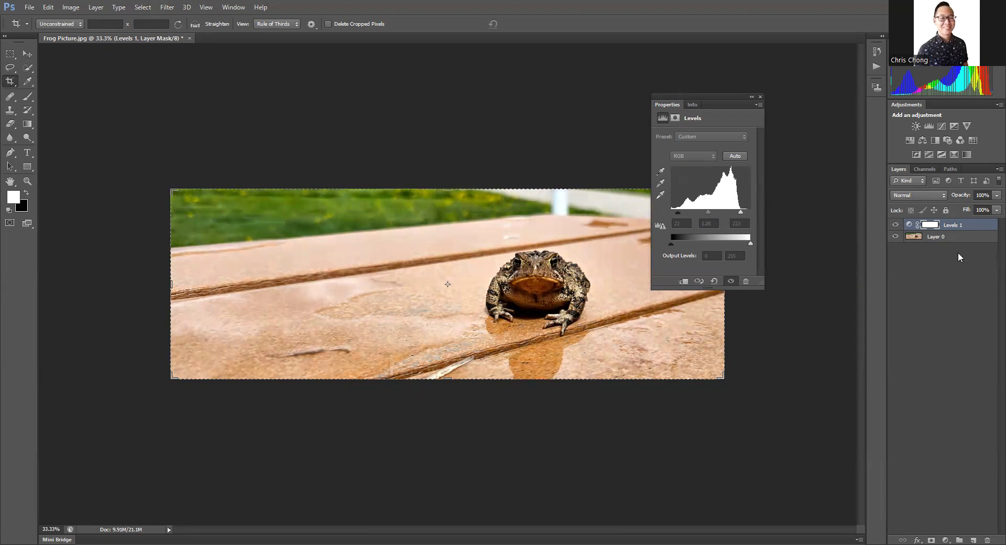
pyautogui.click(895, 225)
pyautogui.click(895, 224)
pyautogui.click(895, 225)
pyautogui.click(895, 224)
# Darken the Levels midtones to 0.86, compare the photo with and without the layer, and close the adjustment settings.
pyautogui.moveTo(708, 215); pyautogui.dragTo(713, 217)
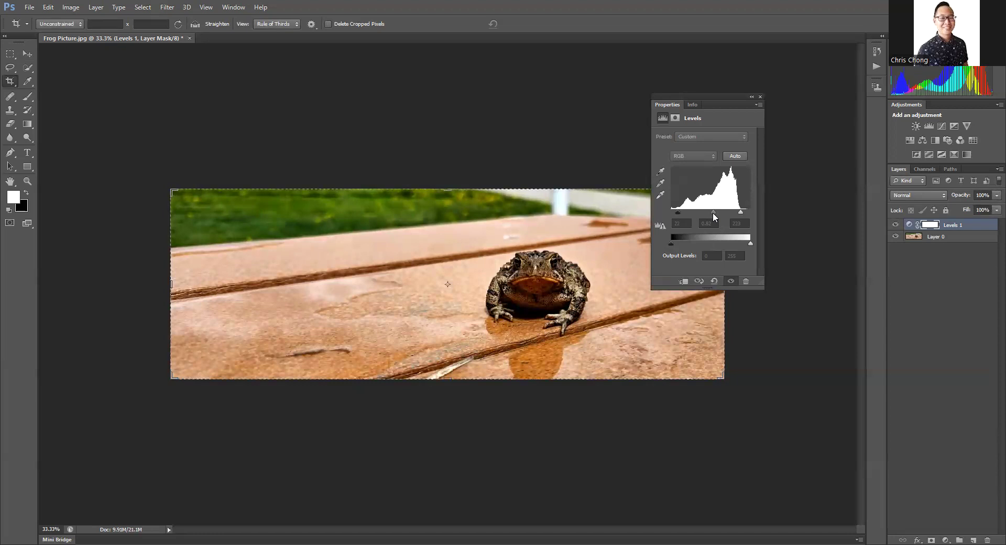
pyautogui.click(894, 226)
pyautogui.click(893, 226)
pyautogui.click(894, 226)
pyautogui.click(893, 226)
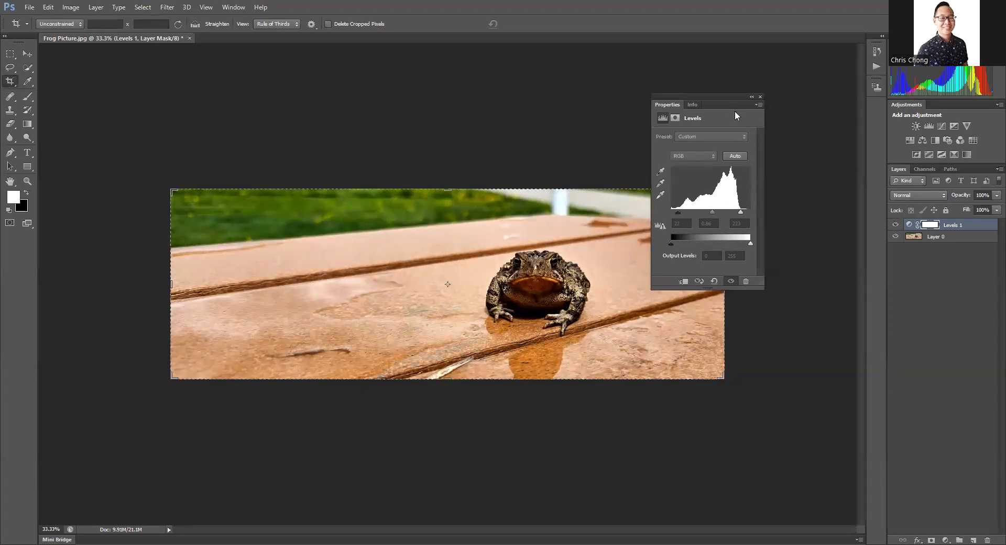
pyautogui.click(783, 120)
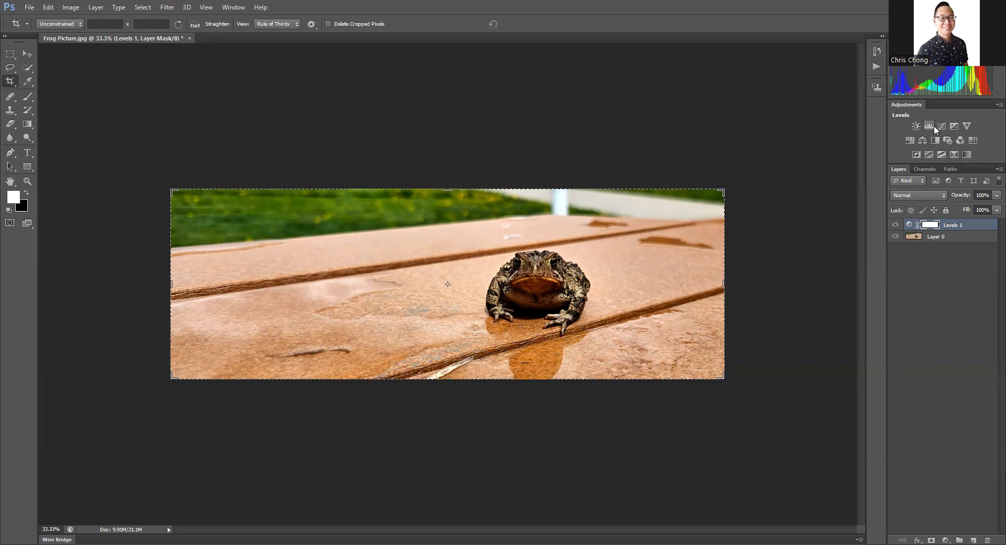
# Reapply the accidentally reopened crop and switch to the Move tool.
pyautogui.click(775, 297)
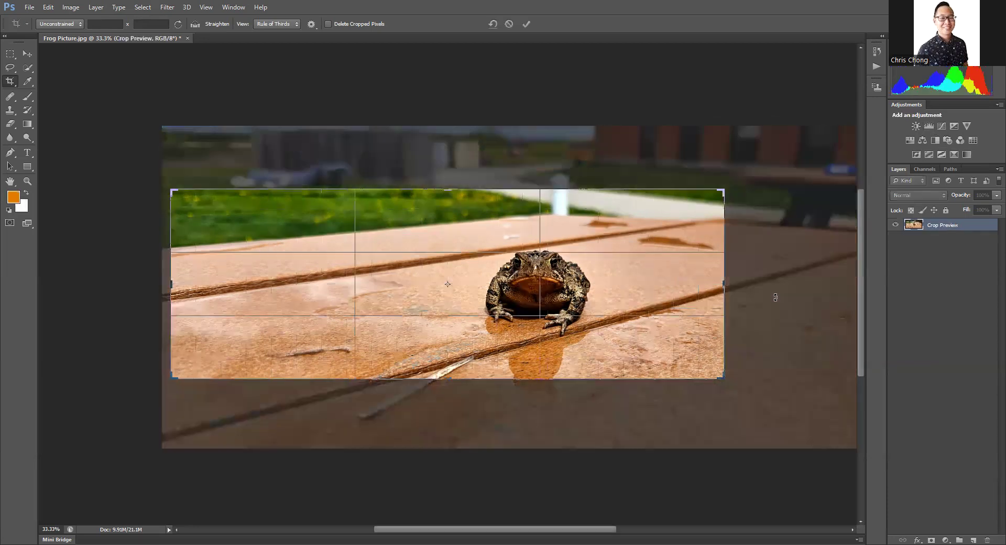
pyautogui.click(526, 24)
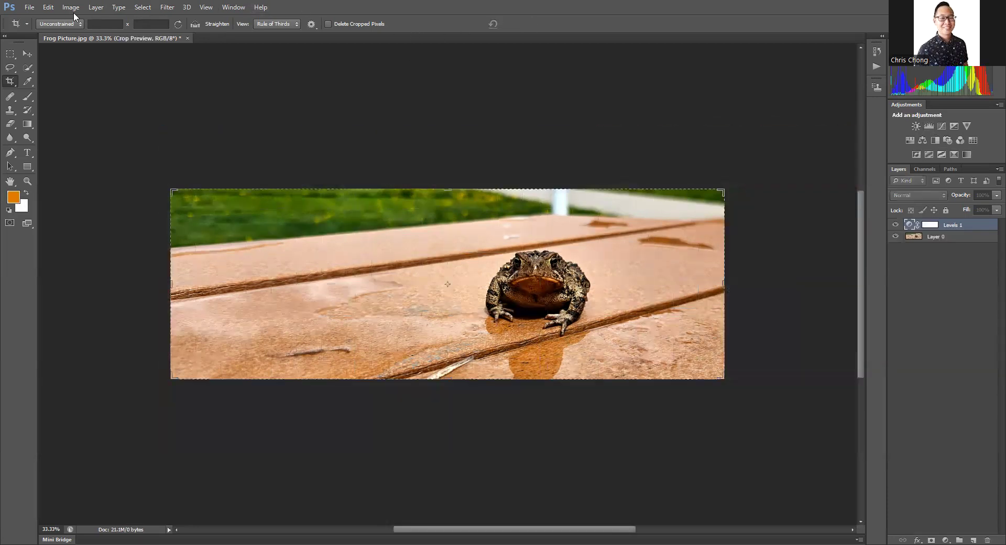
pyautogui.click(28, 55)
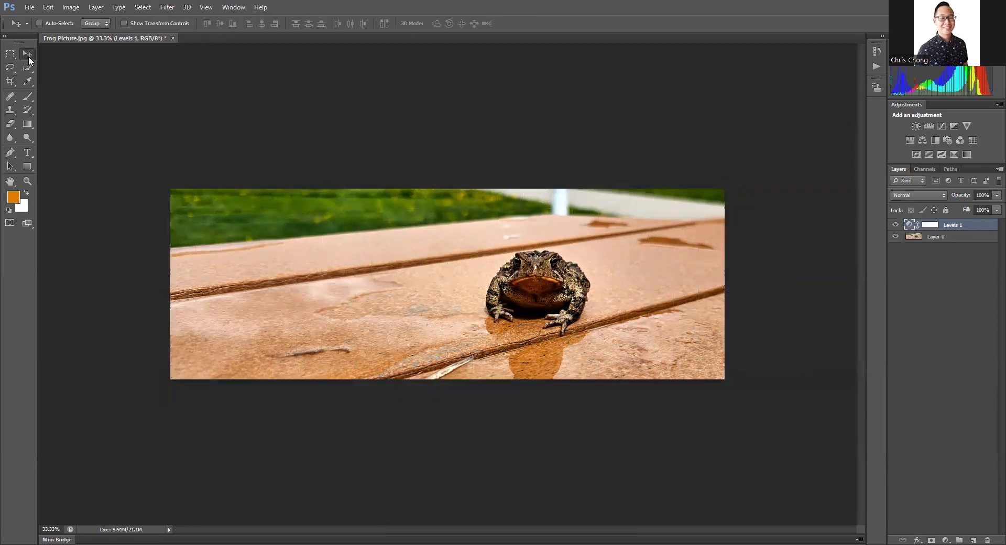
# Reopen the Levels 1 layer's adjustment settings to review them, and close them again.
pyautogui.doubleClick(910, 226)
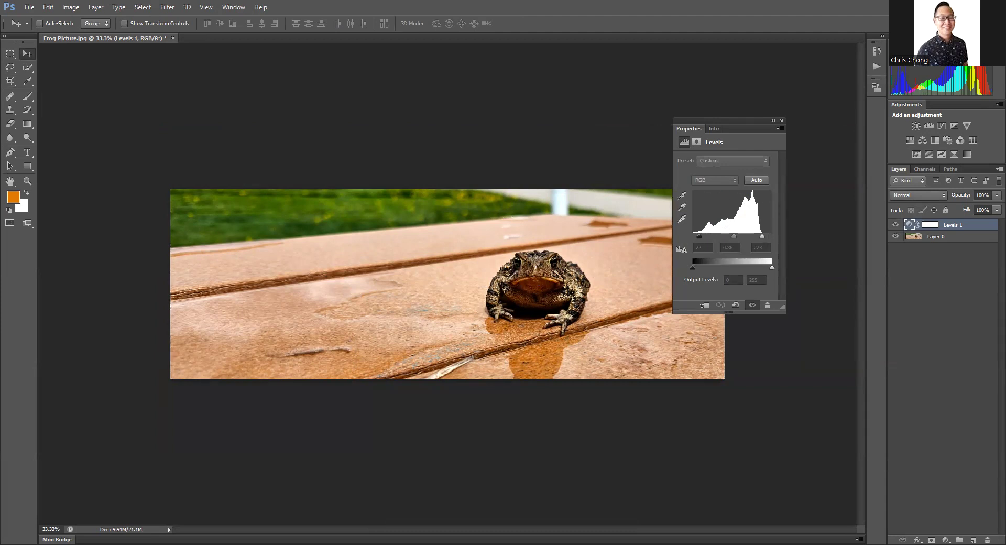
pyautogui.click(782, 122)
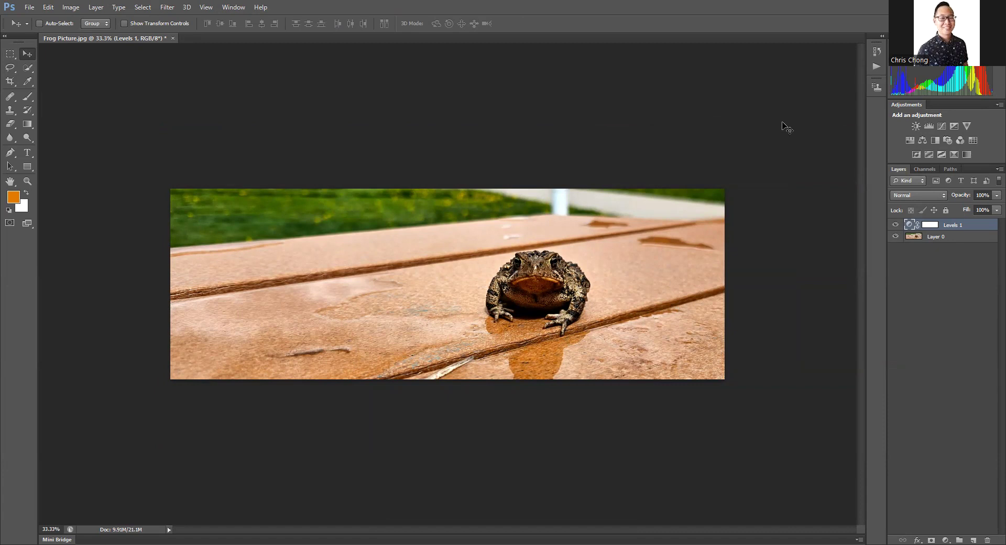
# Add a Brightness/Contrast adjustment layer above Levels 1 with the default name and set its contrast to 29.
pyautogui.click(97, 8)
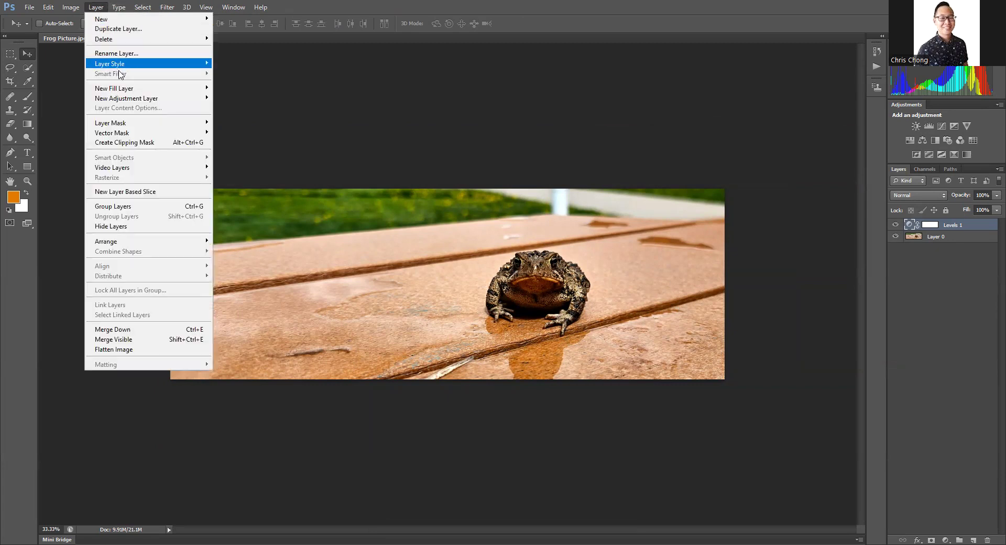
pyautogui.moveTo(143, 98)
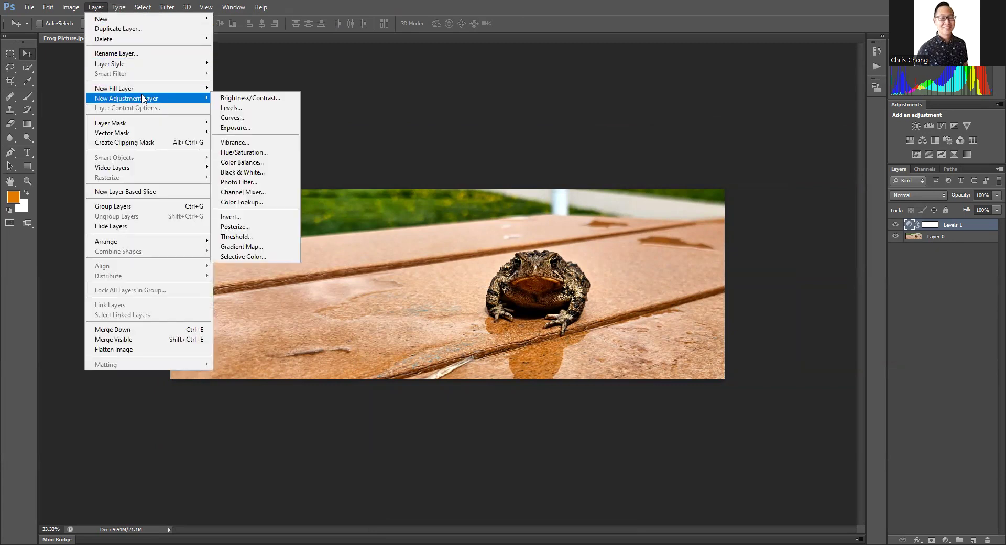
pyautogui.click(244, 101)
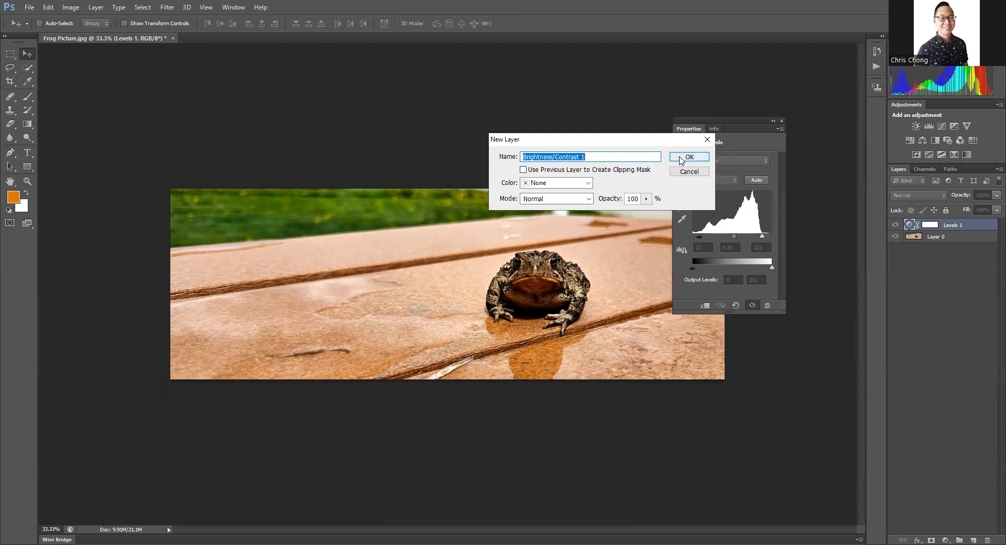
pyautogui.click(681, 159)
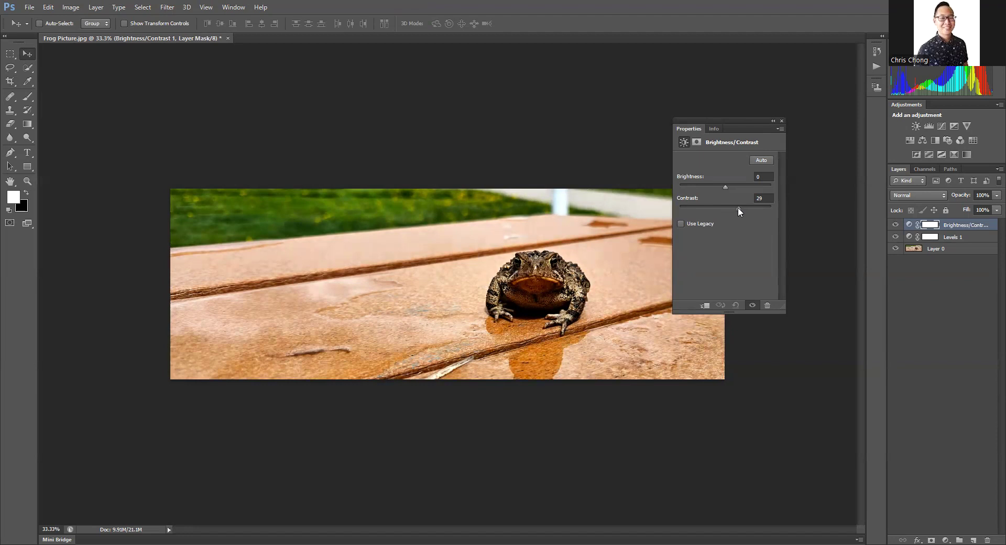
# Compare the photo with and without the Brightness/Contrast adjustment layer.
pyautogui.click(896, 225)
pyautogui.click(895, 225)
pyautogui.click(895, 225)
pyautogui.click(895, 225)
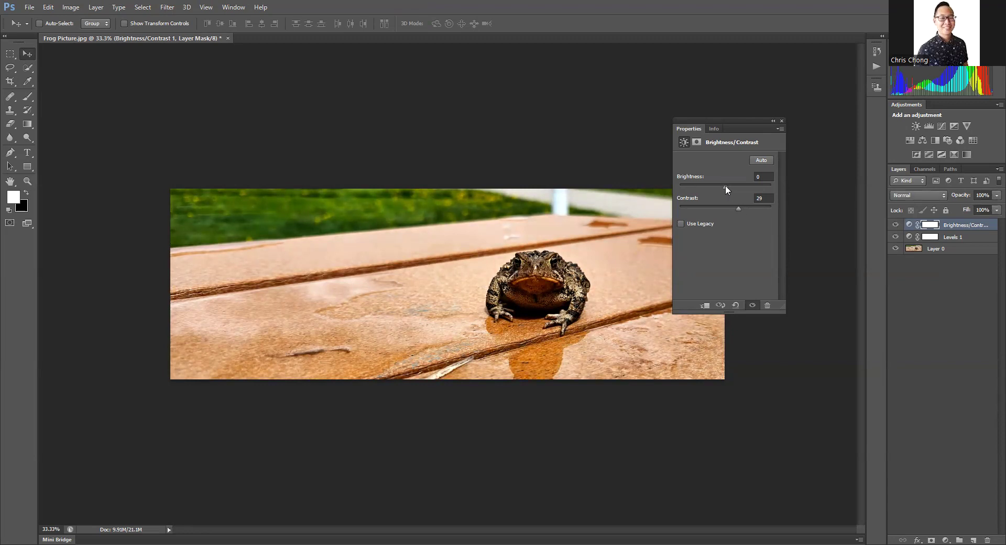
# Lower the Brightness/Contrast layer's brightness to -24 and close the adjustment settings.
pyautogui.moveTo(725, 184); pyautogui.dragTo(712, 181)
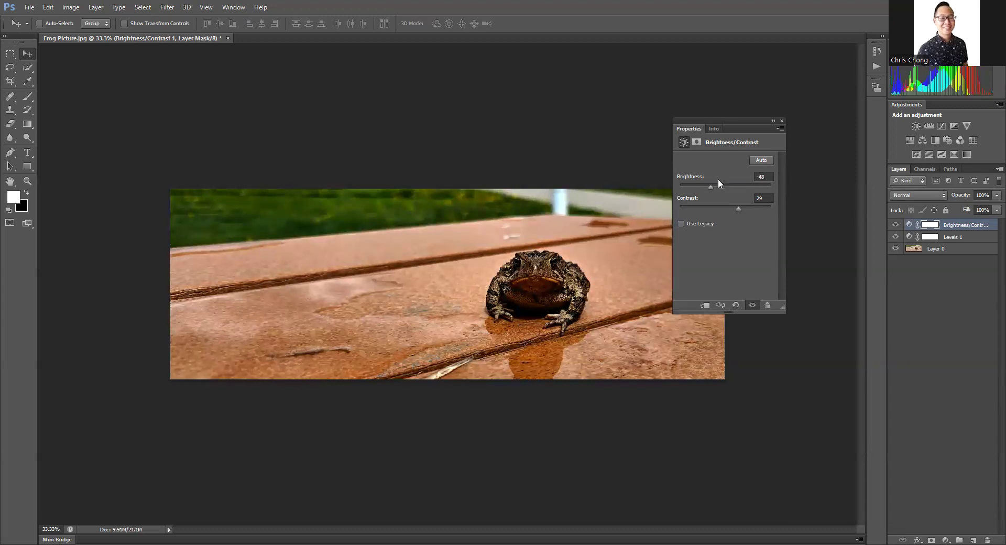
pyautogui.moveTo(708, 184); pyautogui.dragTo(718, 181)
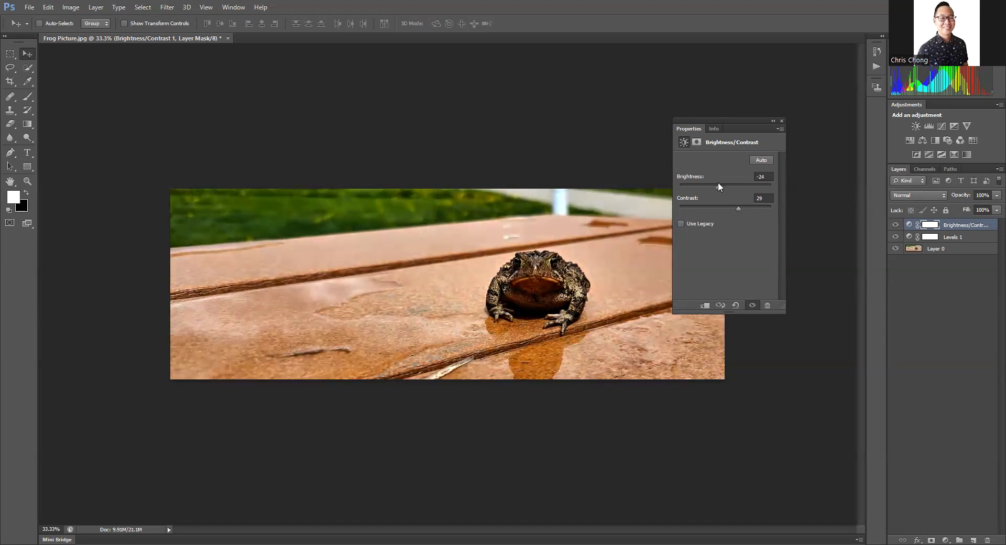
pyautogui.click(781, 121)
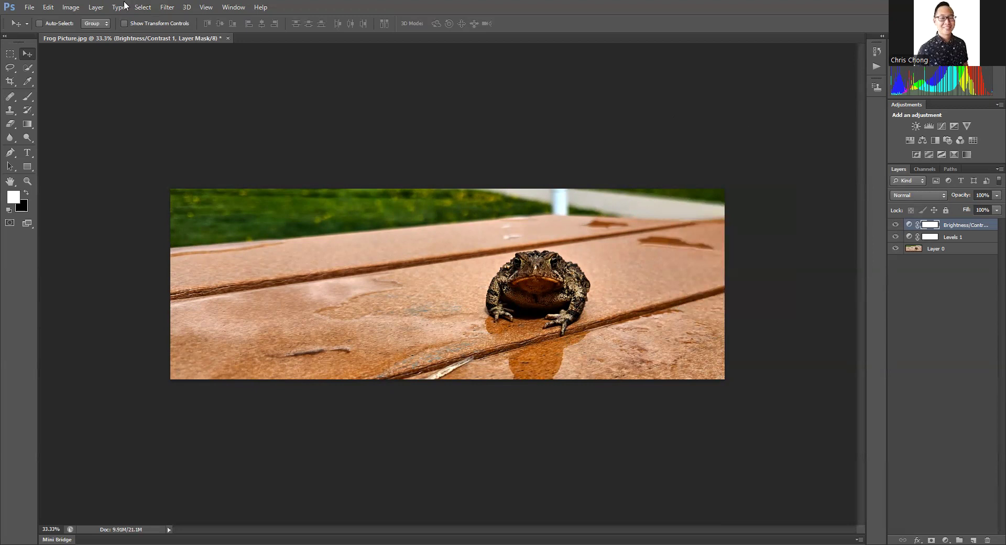
# Add a Hue/Saturation adjustment layer with the default name and set its saturation to -1.
pyautogui.click(103, 6)
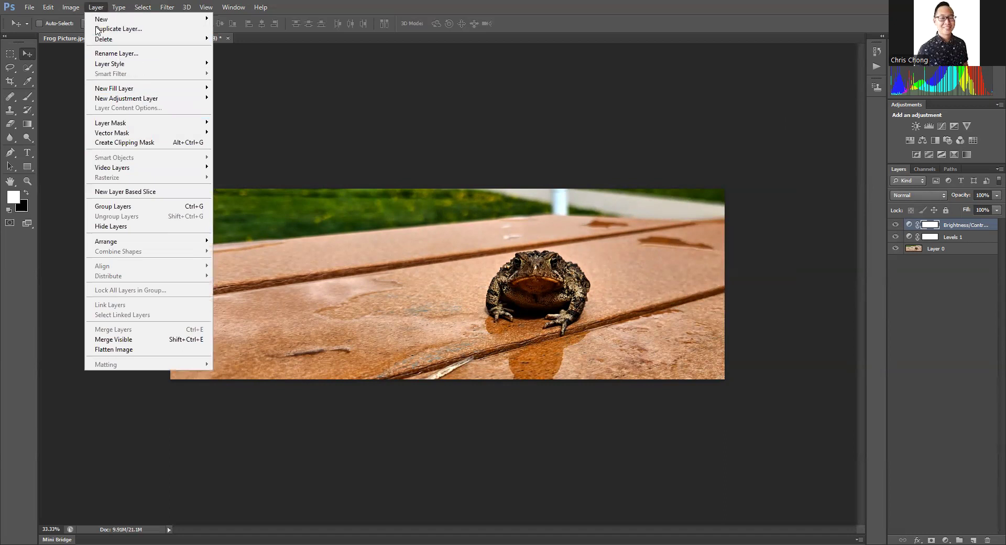
pyautogui.click(110, 100)
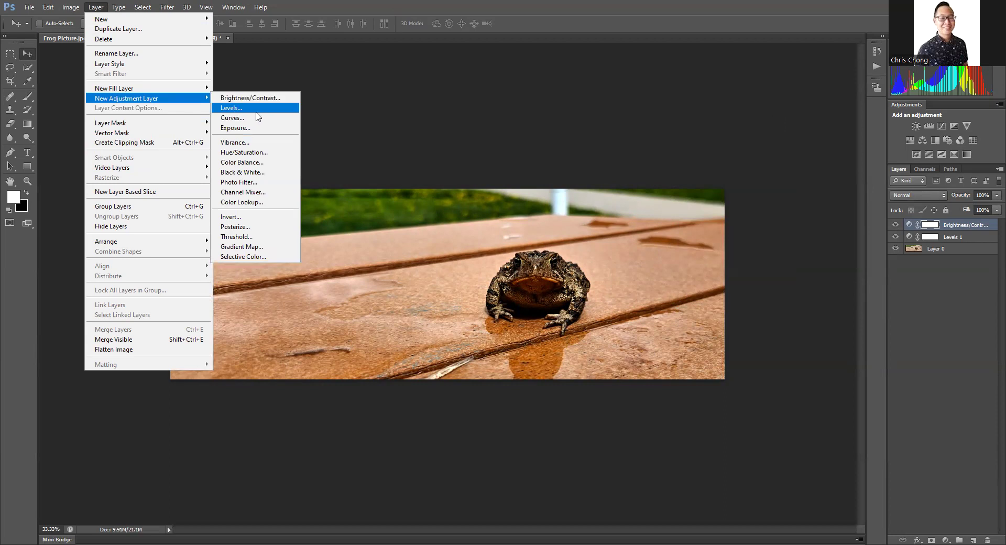
pyautogui.click(275, 152)
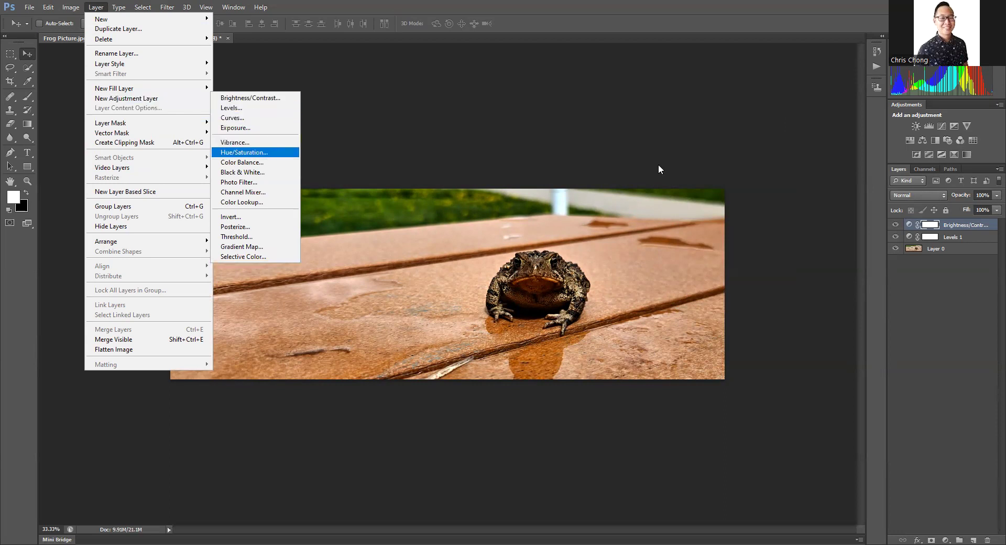
pyautogui.click(685, 157)
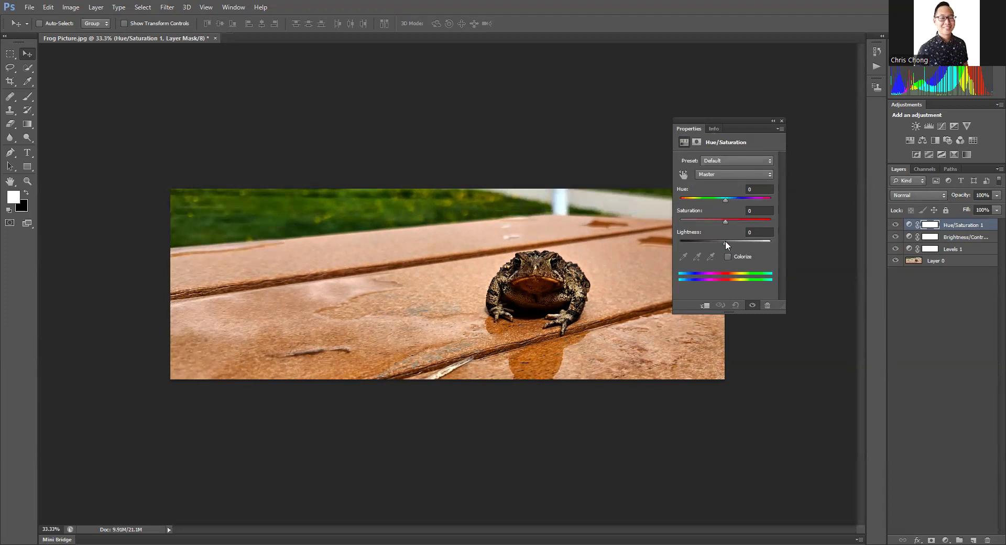
pyautogui.moveTo(725, 221)
pyautogui.mouseDown()
pyautogui.moveTo(682, 222)
pyautogui.moveTo(726, 212)
pyautogui.mouseUp()
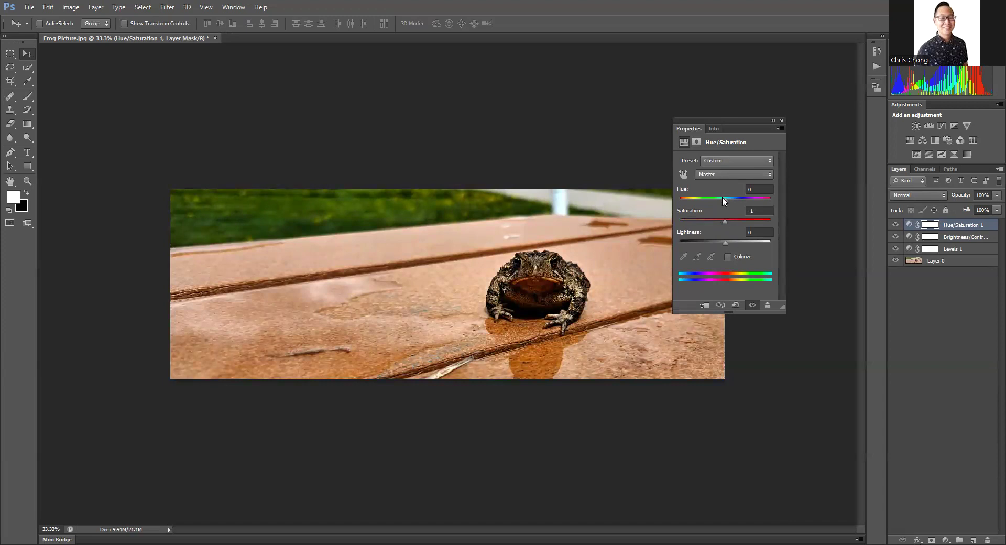
# Try hue shifts of +22, -3 and +180 on the Hue/Saturation adjustment layer.
pyautogui.moveTo(724, 199)
pyautogui.mouseDown()
pyautogui.moveTo(715, 199)
pyautogui.moveTo(736, 192)
pyautogui.mouseUp()
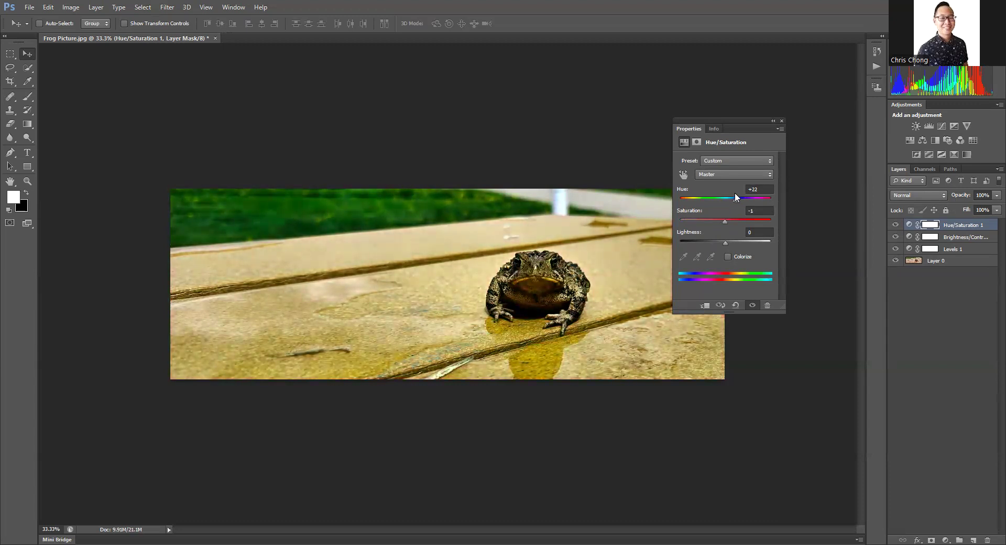
pyautogui.moveTo(735, 191)
pyautogui.mouseDown()
pyautogui.moveTo(710, 196)
pyautogui.moveTo(724, 193)
pyautogui.mouseUp()
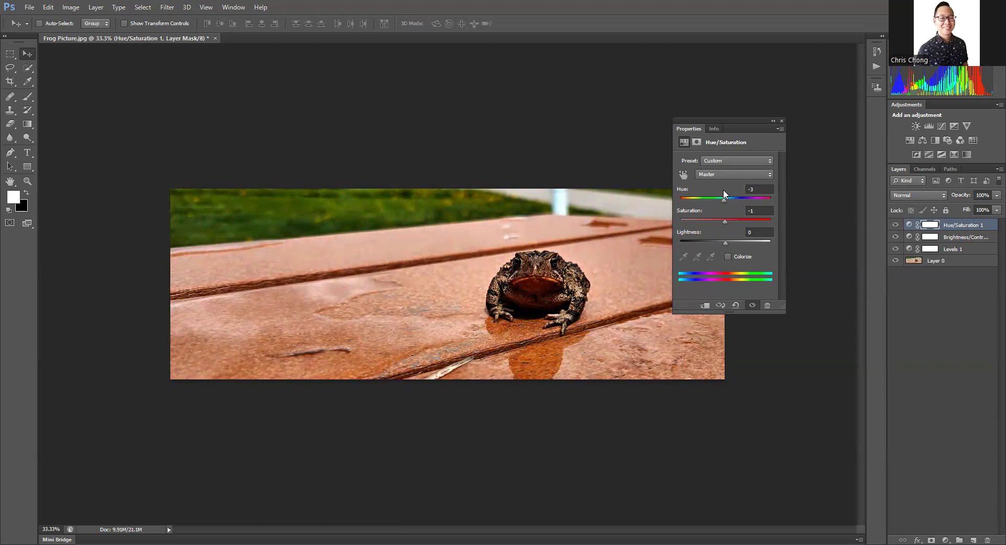
pyautogui.moveTo(724, 192); pyautogui.dragTo(779, 199)
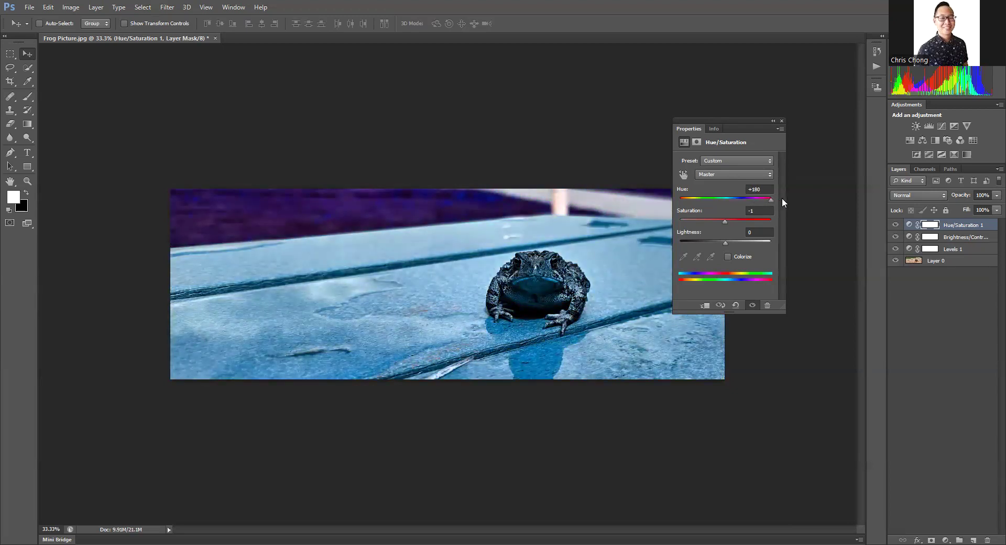
# Set the Hue/Saturation layer's hue to +9 and close the adjustment settings.
pyautogui.moveTo(771, 200); pyautogui.dragTo(730, 199)
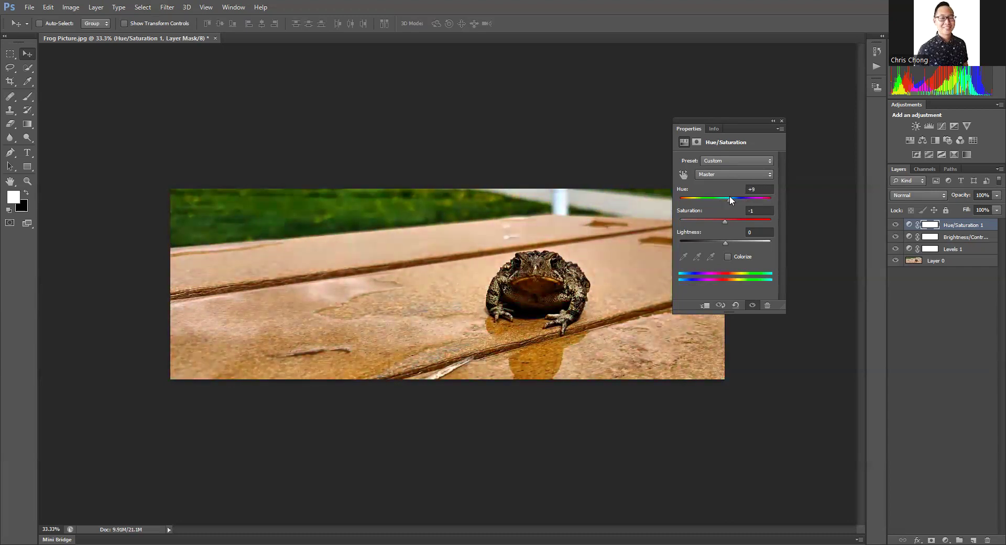
pyautogui.click(781, 121)
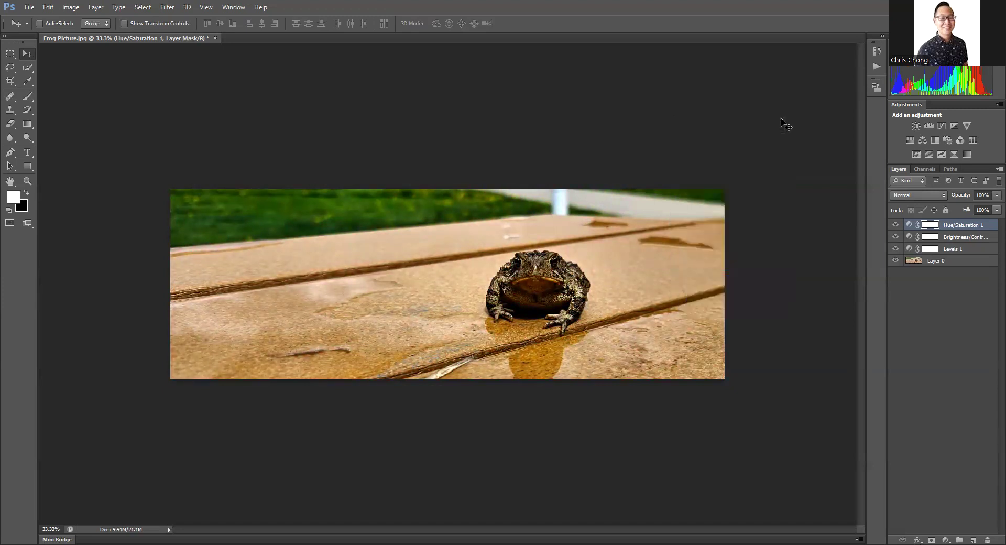